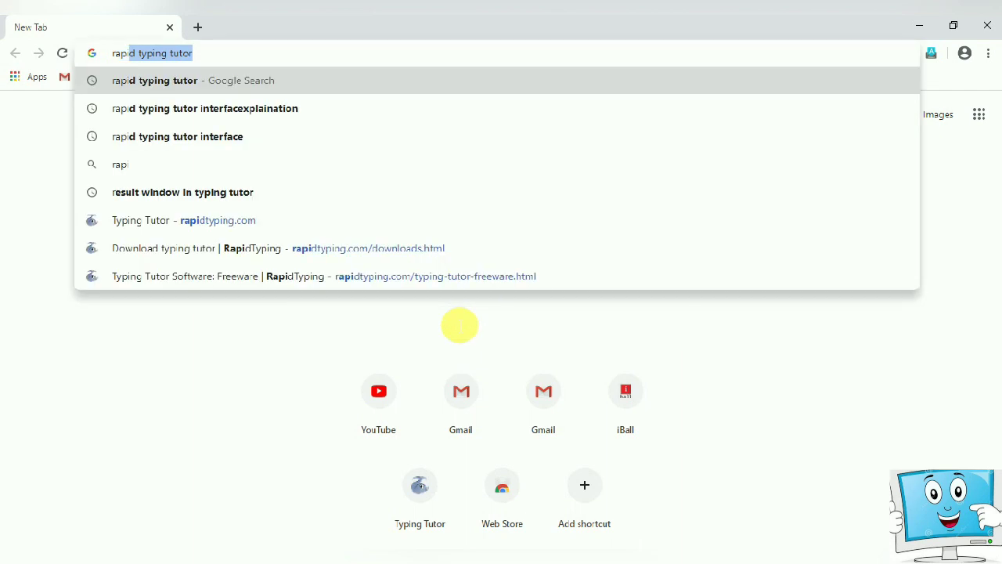
Step: Search Google for "rapid typing tutor" and open the RapidTyping download page from the results
{"action": "type", "text": "ng tut"}
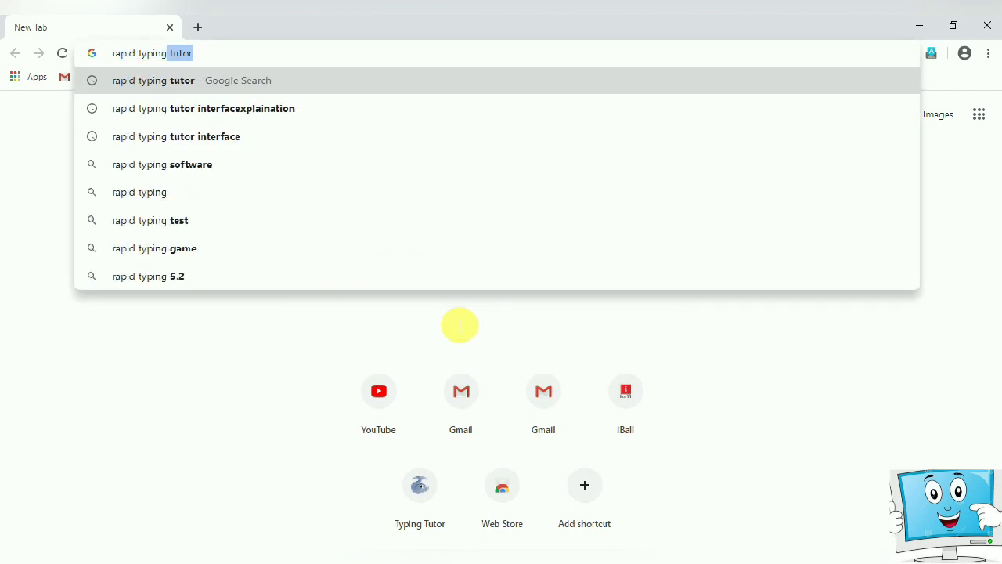
{"action": "type", "text": "or"}
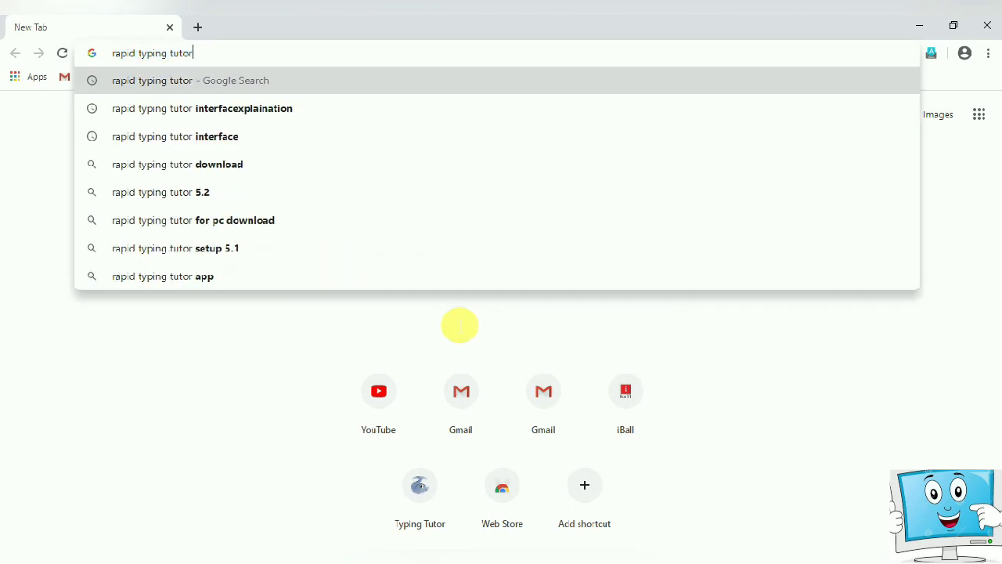
{"action": "key", "text": "Return"}
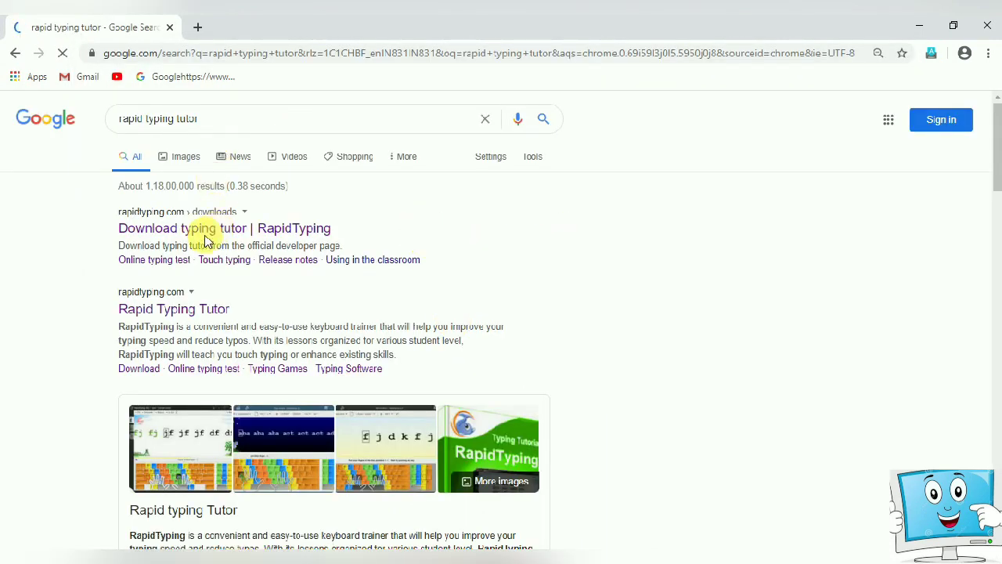
{"action": "left_click", "coordinate": [233, 235]}
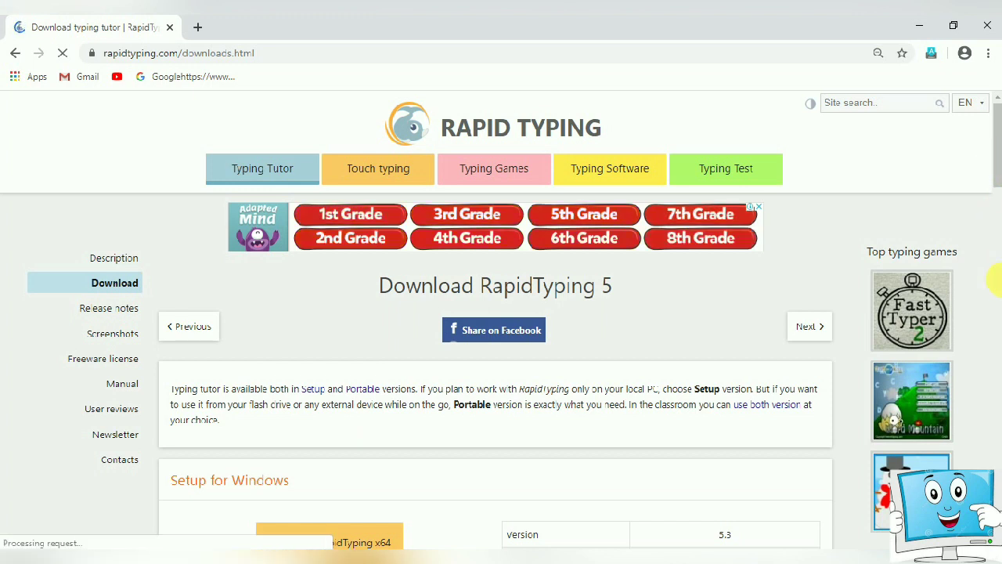
Step: Download the x32 version of the RapidTyping setup for Windows
{"action": "scroll", "coordinate": [331, 331], "scroll_direction": "down", "scroll_amount": 5}
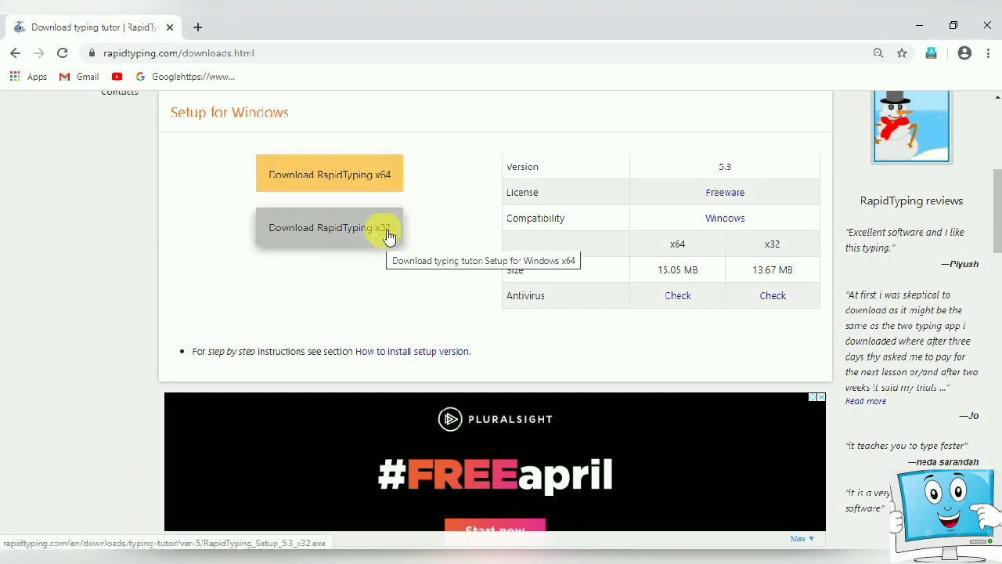
{"action": "left_click", "coordinate": [346, 235]}
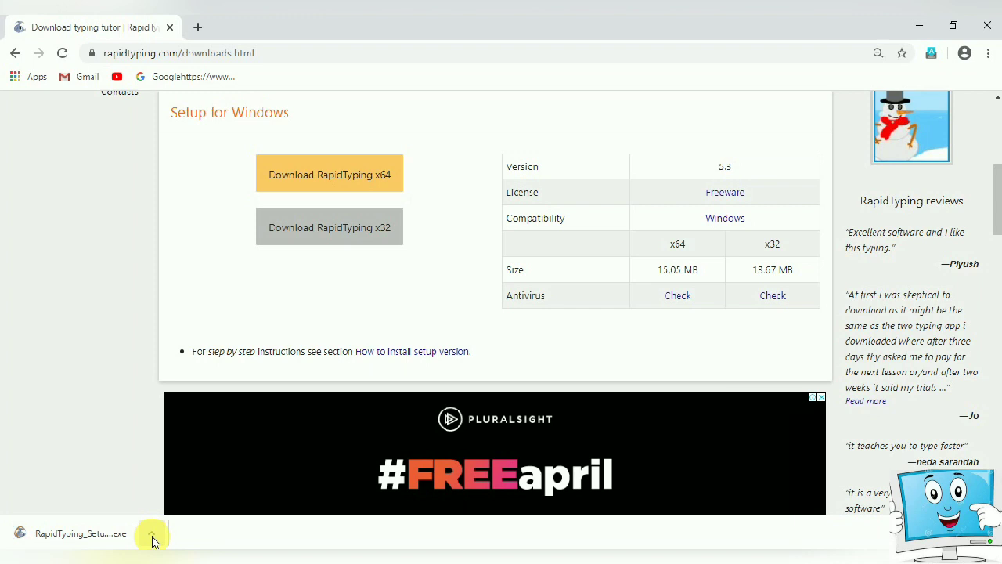
{"action": "left_click", "coordinate": [152, 536]}
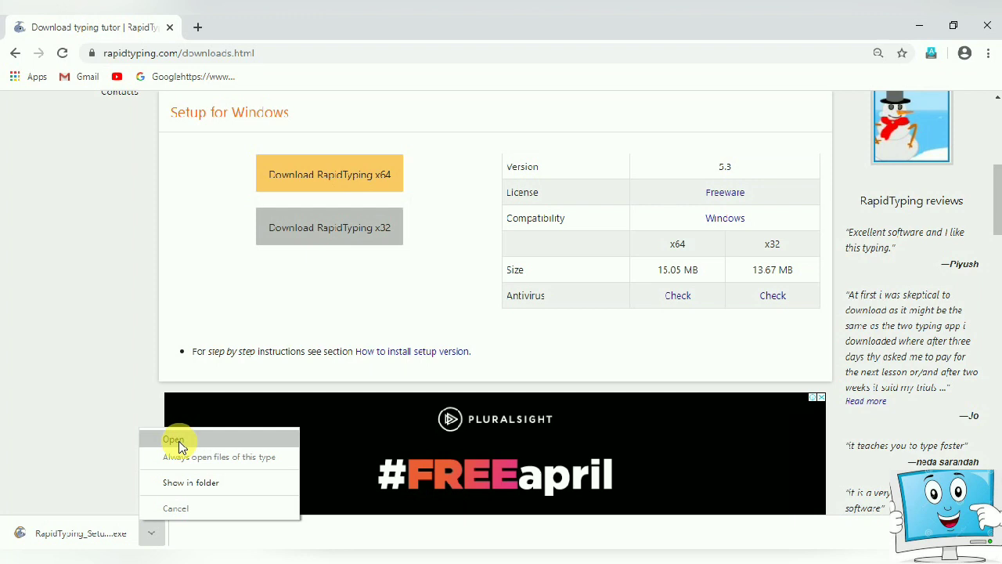
{"action": "left_click", "coordinate": [99, 405]}
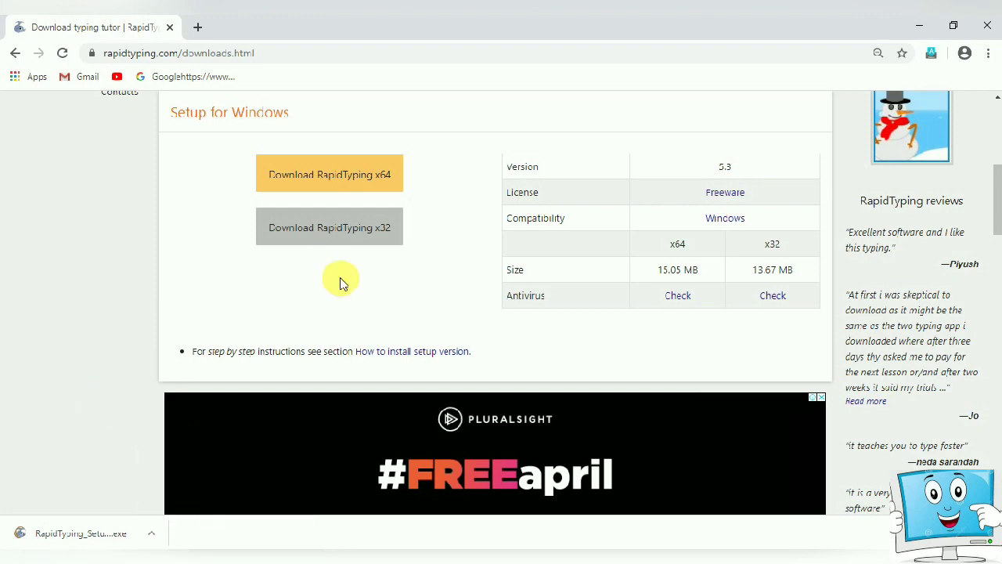
Step: Minimize the browser and launch RapidTyping 5 from the desktop
{"action": "left_click", "coordinate": [919, 26]}
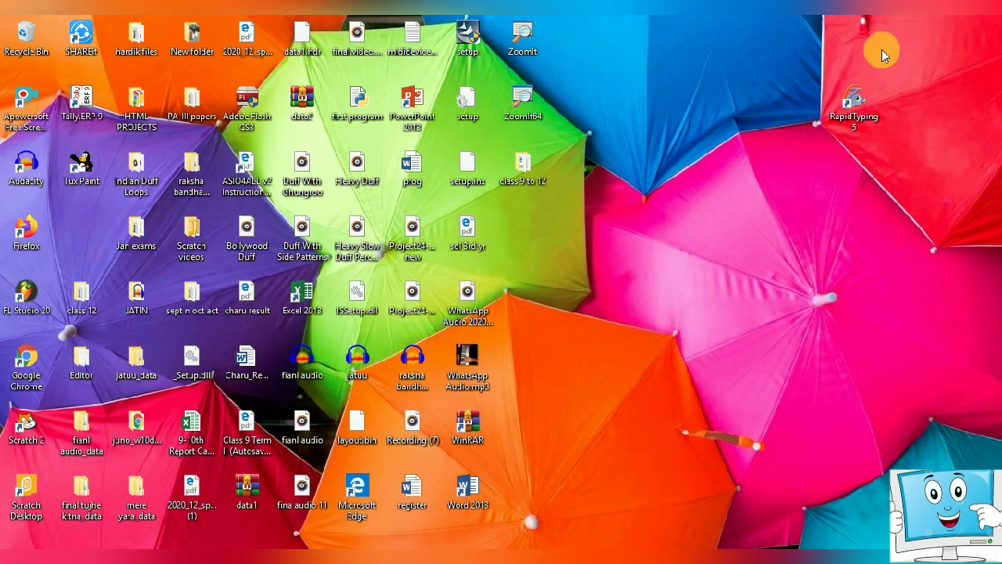
{"action": "double_click", "coordinate": [860, 108]}
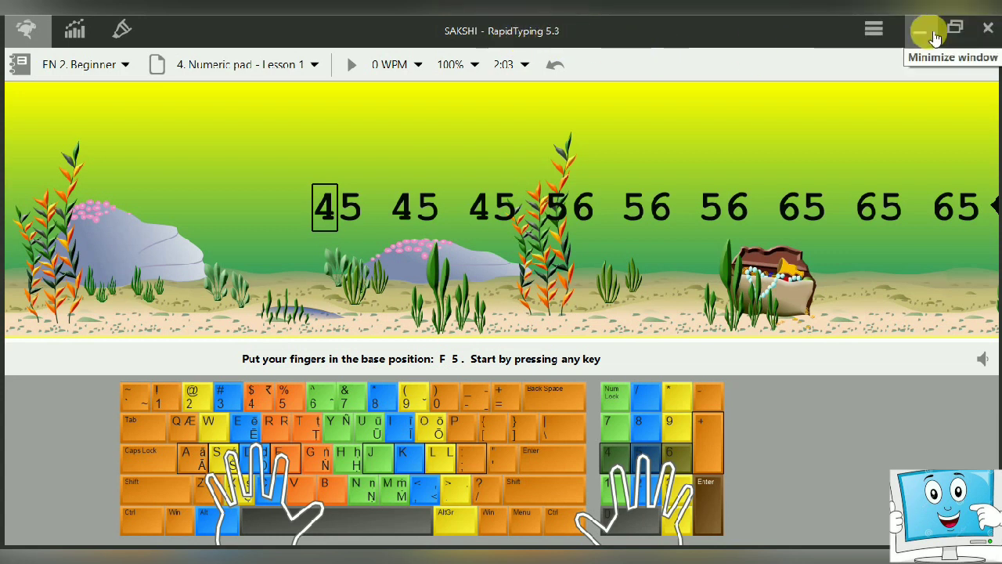
Step: Open the keyboard settings, check the keyboard system choices, and try the Left hand finger placement before restoring Two hands
{"action": "left_click", "coordinate": [887, 34]}
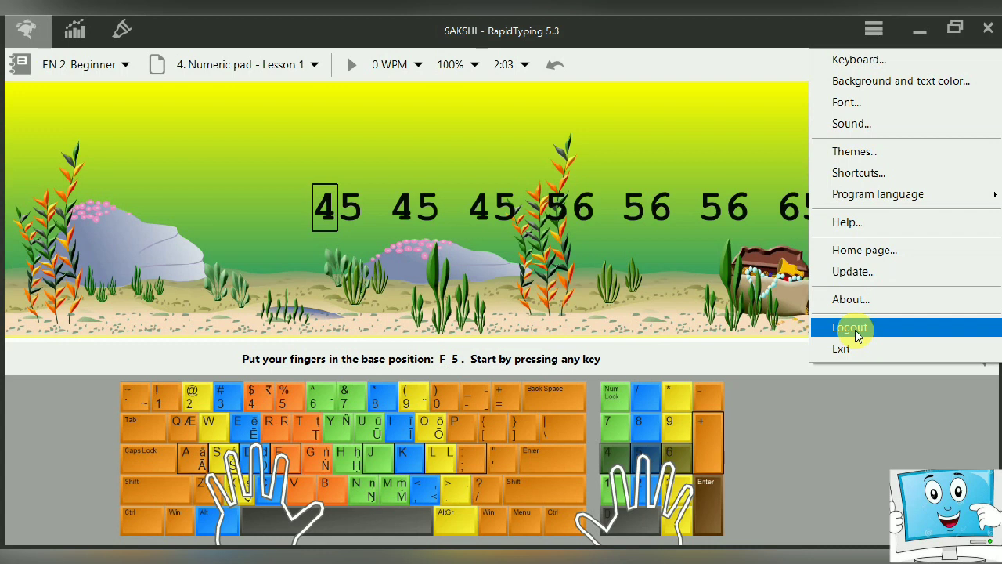
{"action": "left_click", "coordinate": [891, 74]}
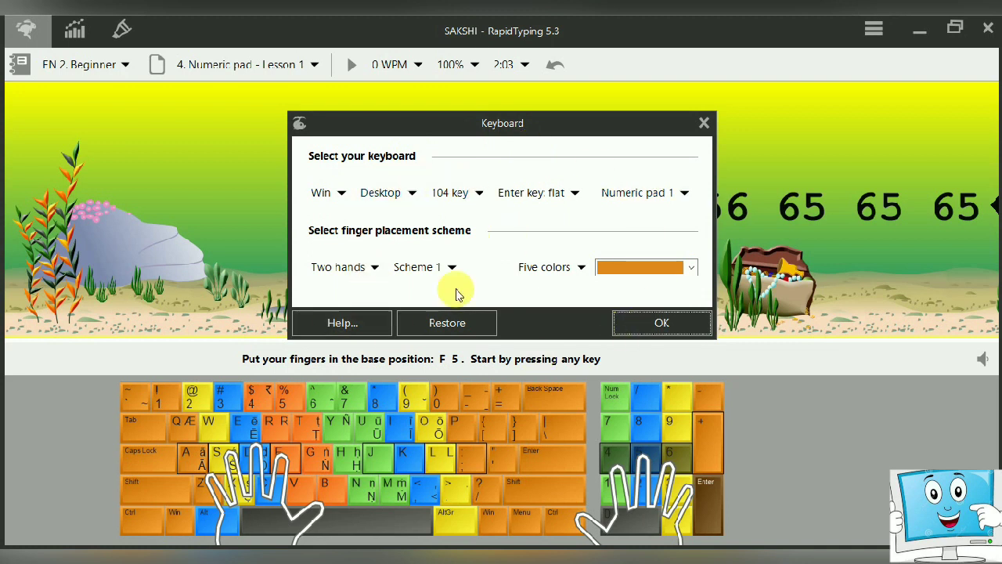
{"action": "left_click", "coordinate": [341, 195]}
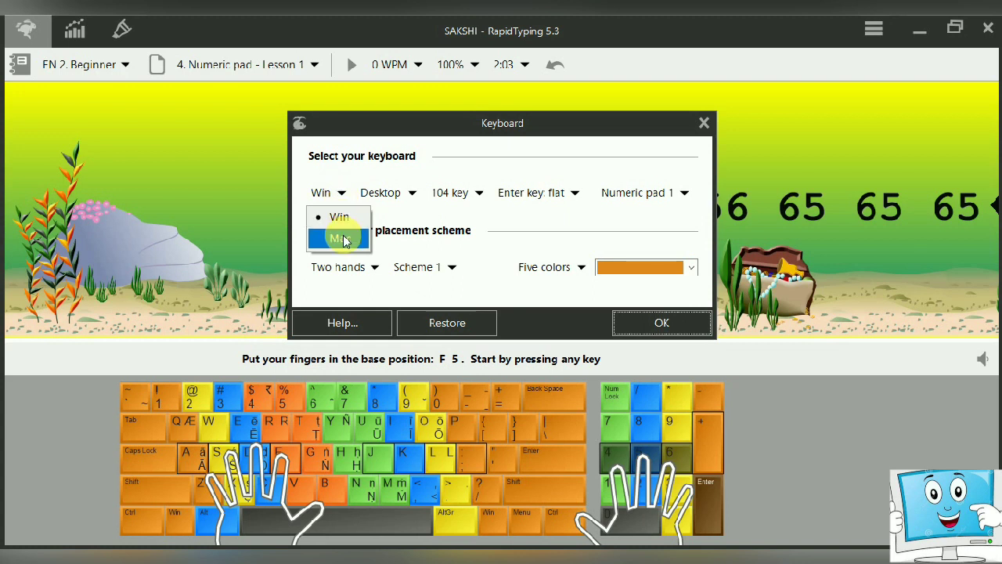
{"action": "left_click", "coordinate": [373, 268]}
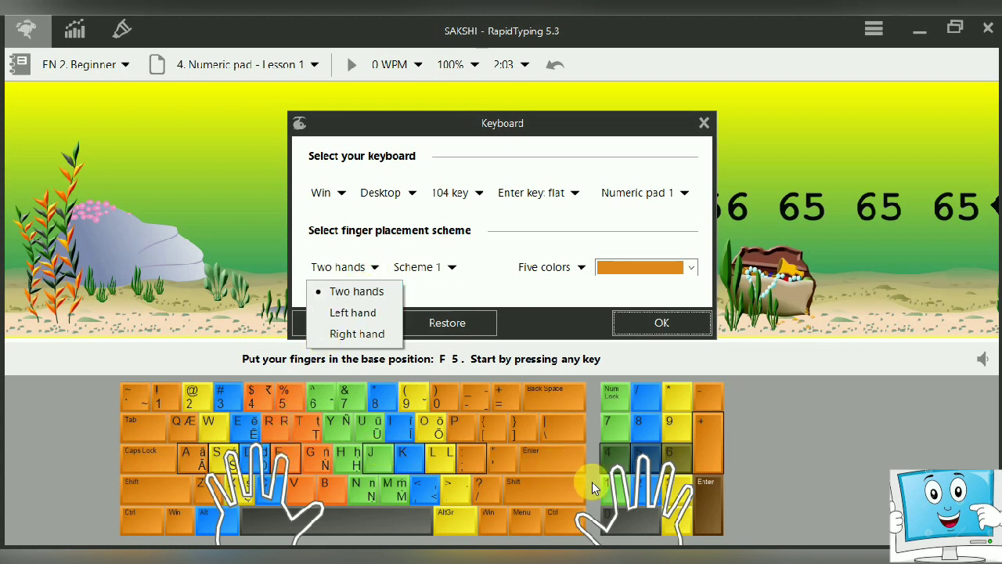
{"action": "left_click", "coordinate": [357, 317]}
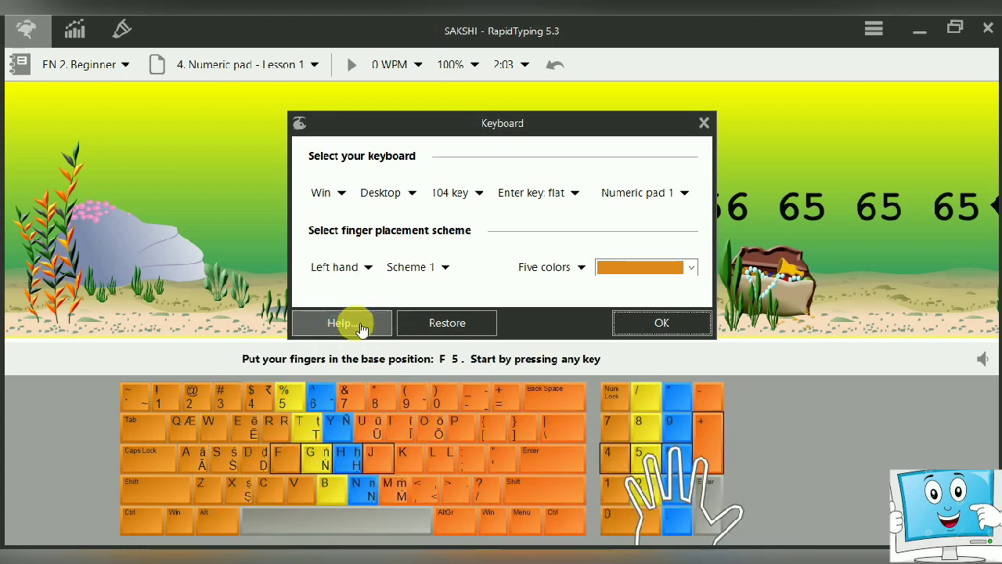
{"action": "left_click", "coordinate": [367, 267]}
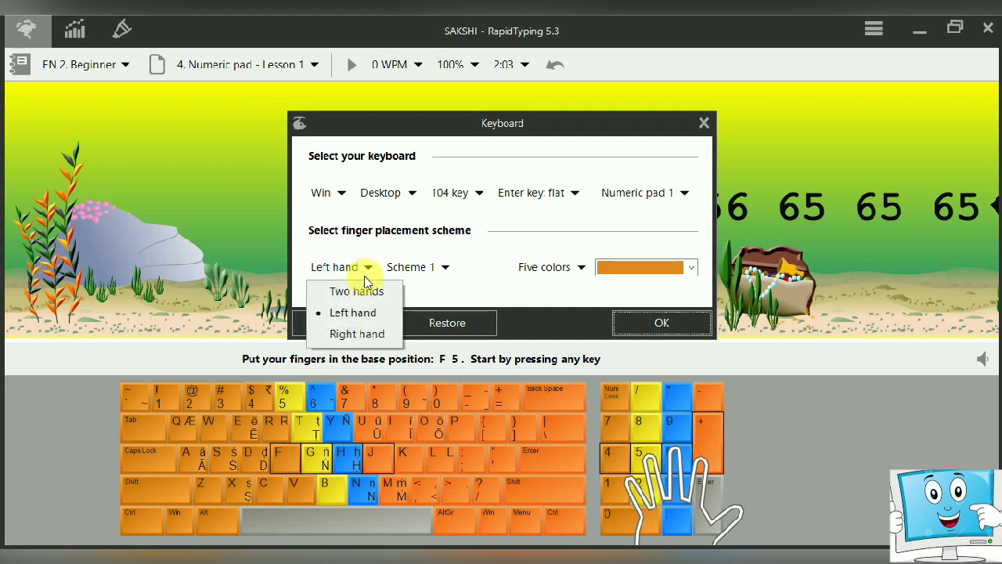
{"action": "left_click", "coordinate": [367, 294]}
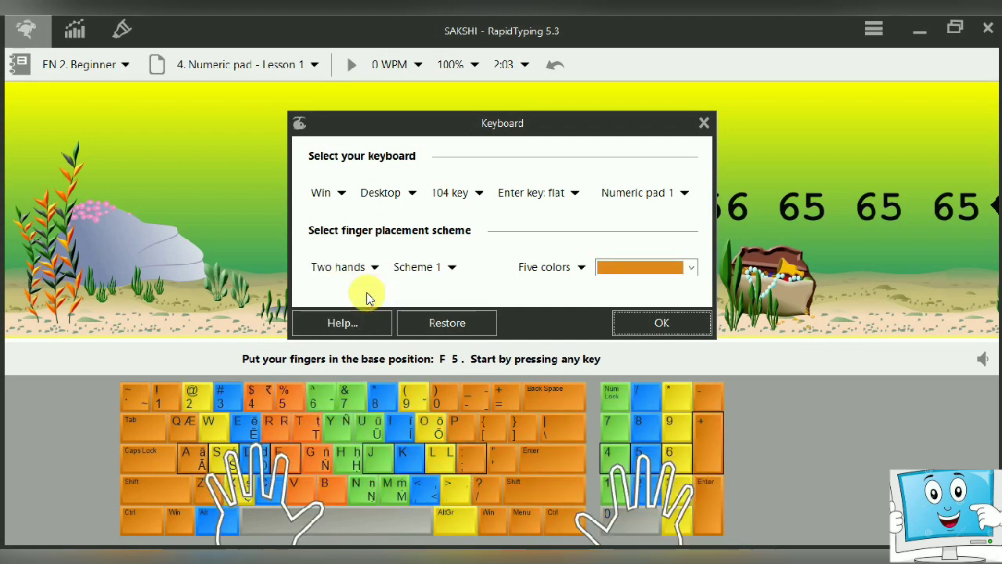
Step: Try the tan and blue color schemes for the on-screen keyboard, restore the orange one, and confirm the keyboard settings
{"action": "left_click", "coordinate": [693, 268]}
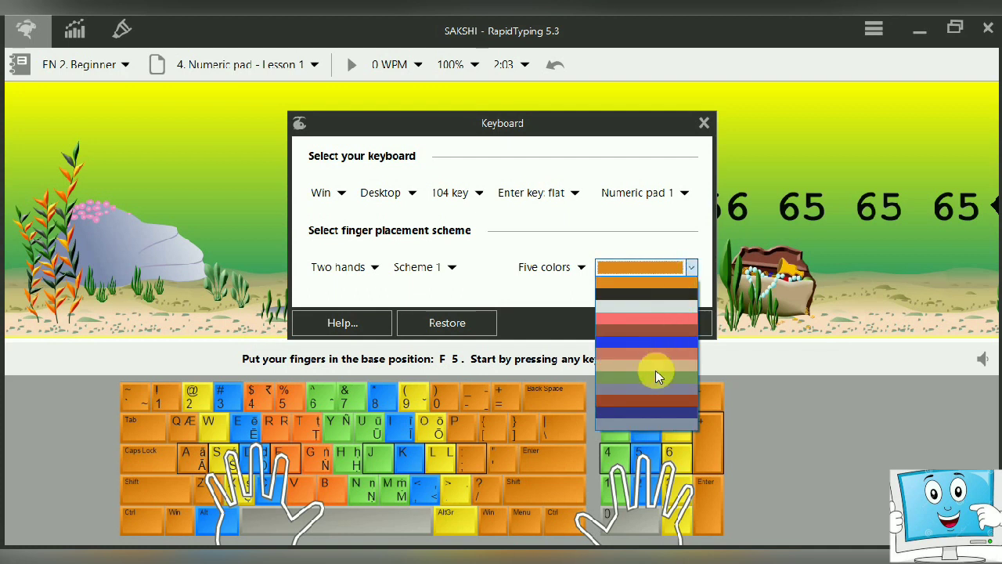
{"action": "left_click", "coordinate": [658, 376]}
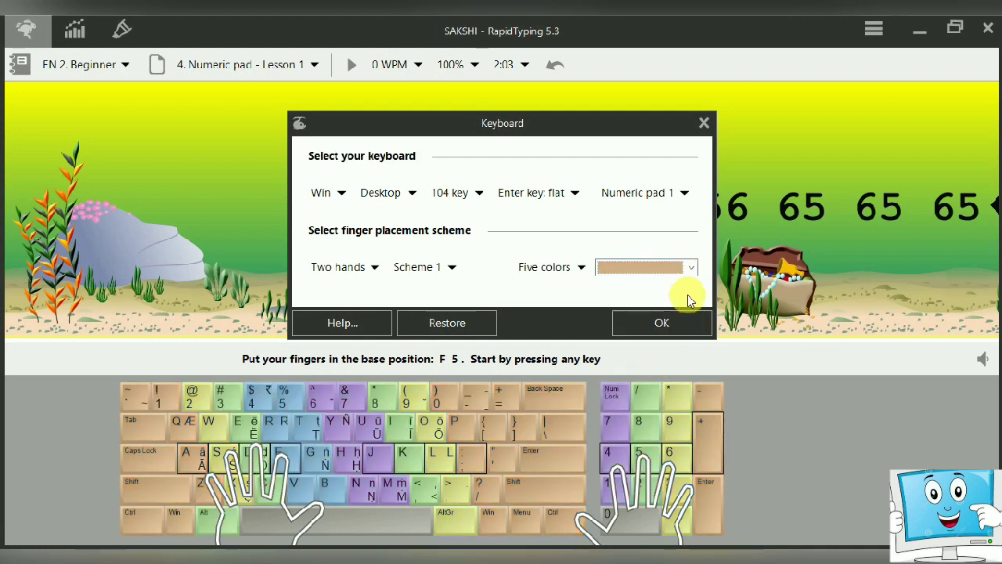
{"action": "left_click", "coordinate": [690, 269]}
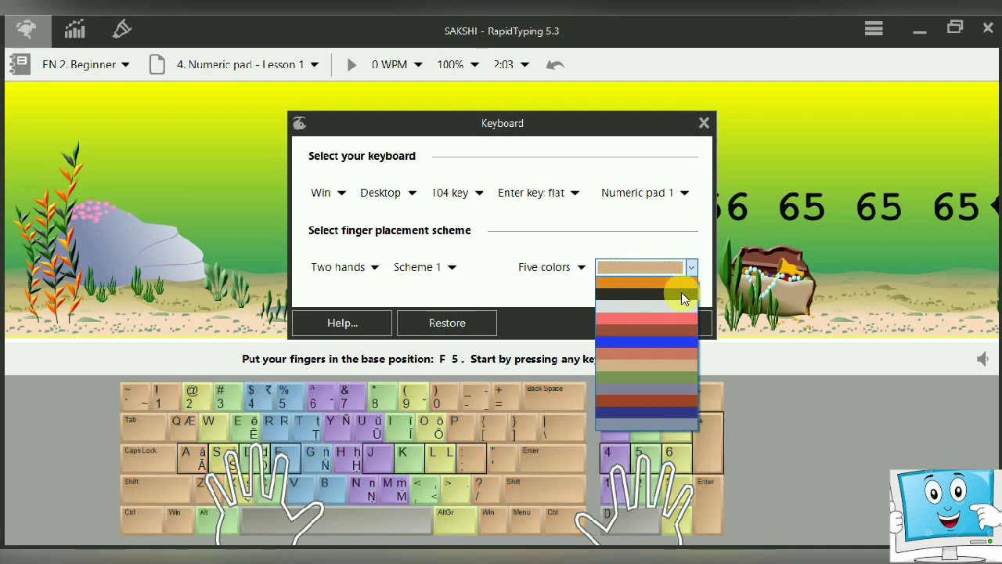
{"action": "left_click", "coordinate": [654, 343]}
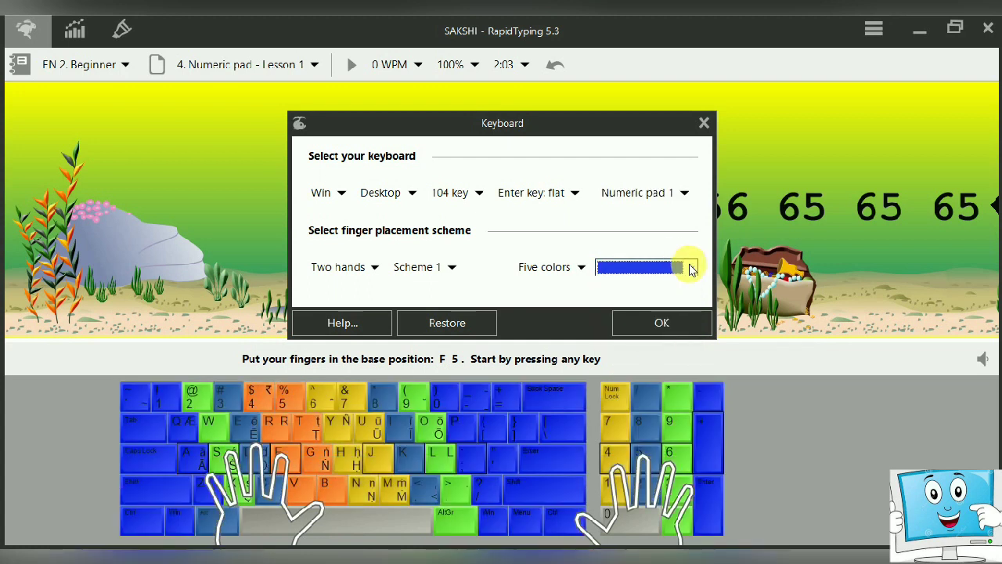
{"action": "left_click", "coordinate": [692, 269]}
{"action": "left_click", "coordinate": [677, 280]}
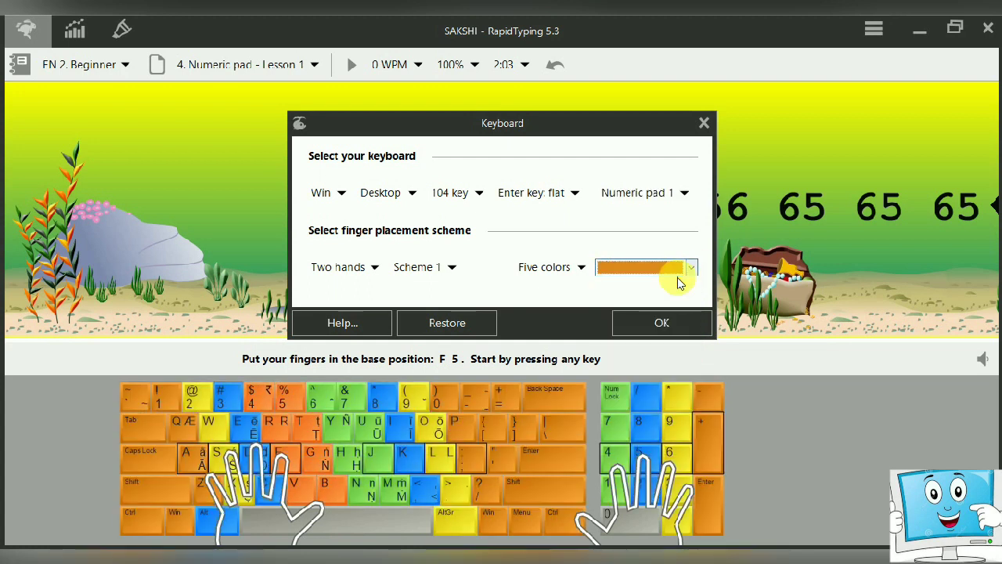
{"action": "left_click", "coordinate": [662, 324]}
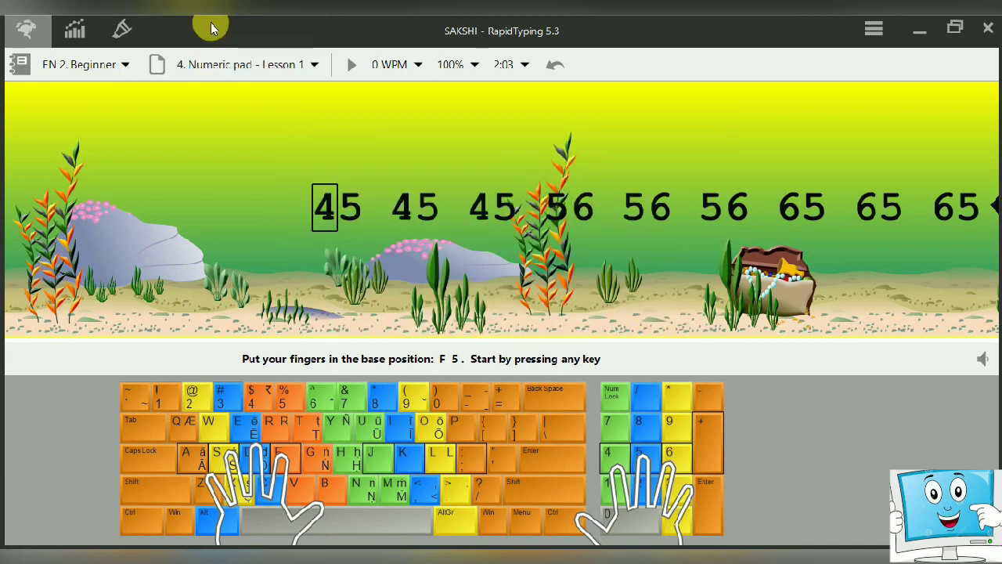
Step: Examine the student statistics and, in the course editor, the EN 1. Introduction course options and its Basics lessons, and return to the lesson view
{"action": "left_click", "coordinate": [40, 39]}
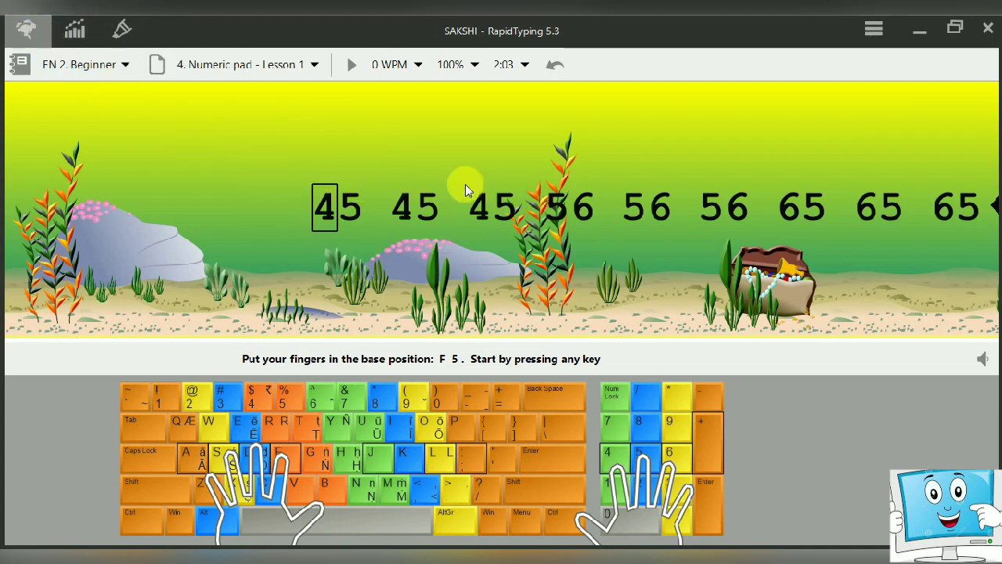
{"action": "left_click", "coordinate": [74, 33]}
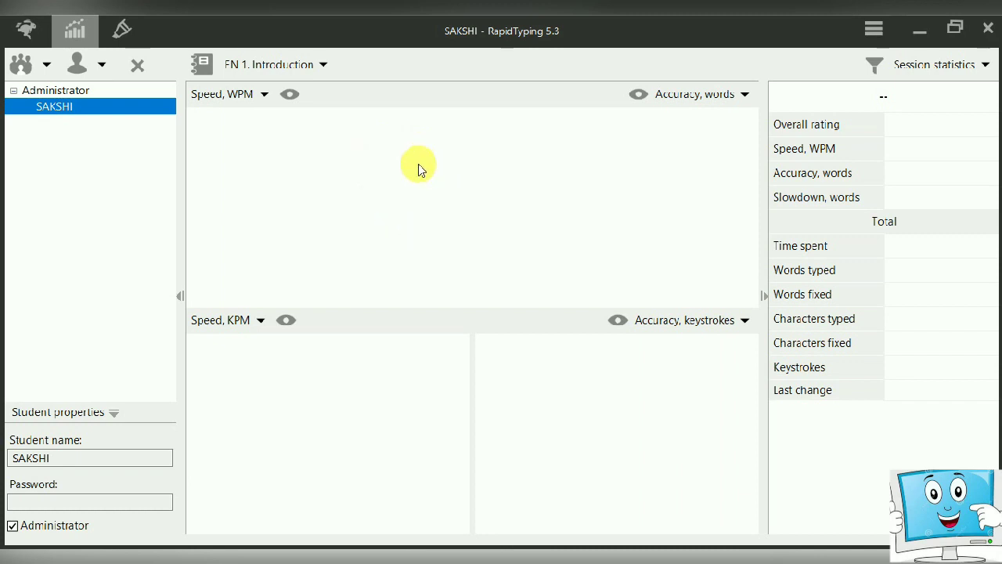
{"action": "left_click", "coordinate": [117, 31]}
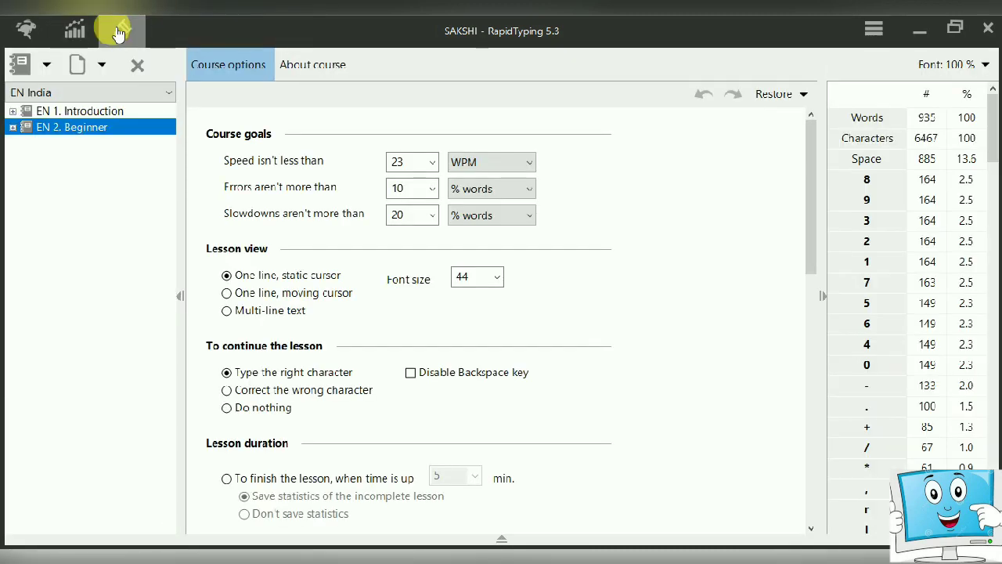
{"action": "left_click", "coordinate": [66, 113]}
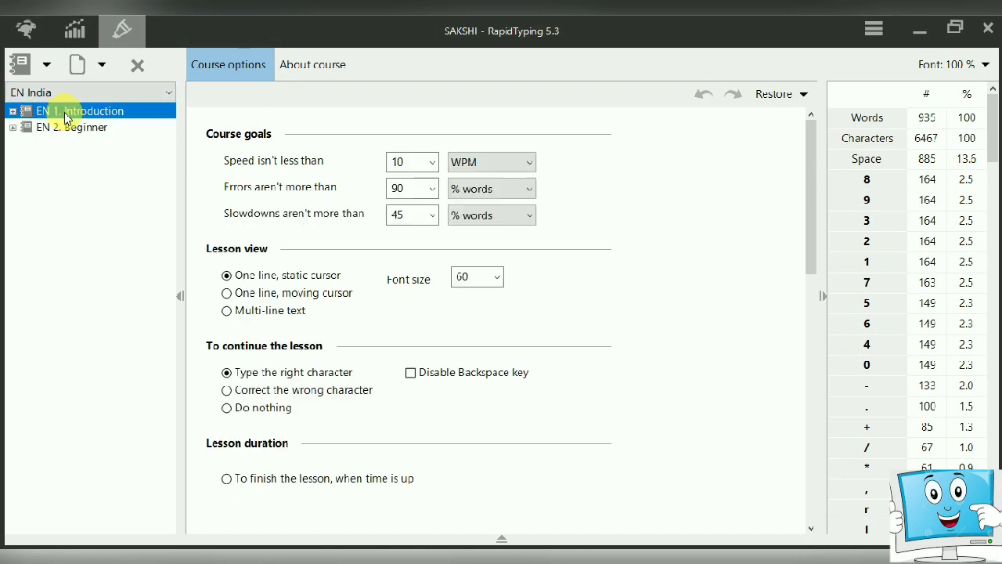
{"action": "left_click", "coordinate": [12, 111]}
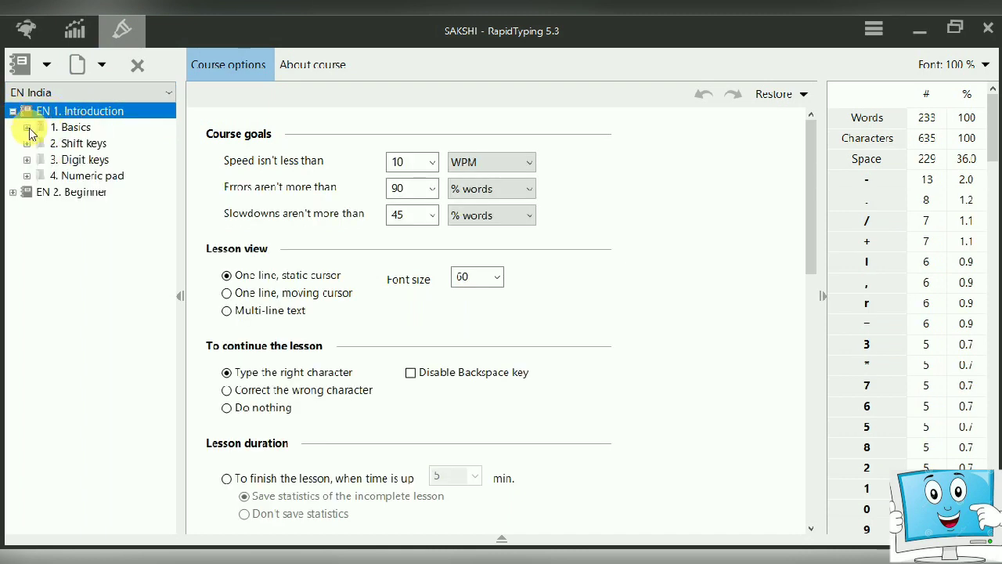
{"action": "left_click", "coordinate": [27, 127]}
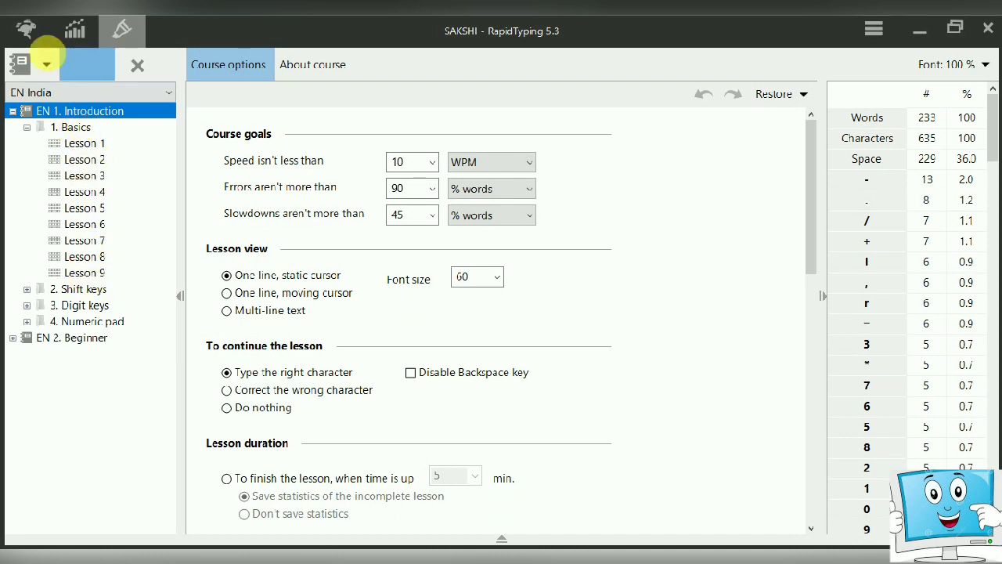
{"action": "left_click", "coordinate": [7, 33]}
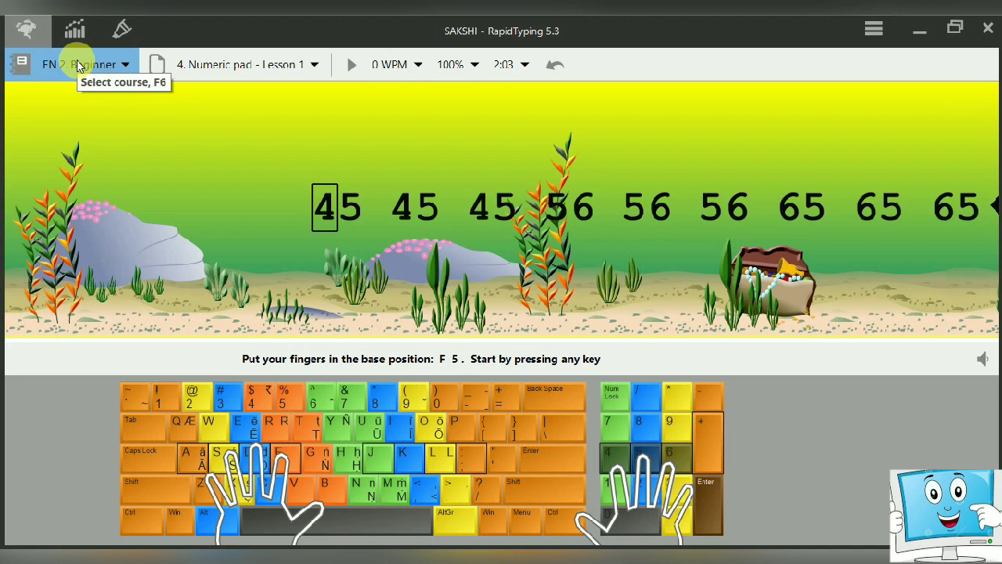
Step: Switch the practice course to EN 1. Introduction
{"action": "left_click", "coordinate": [123, 66]}
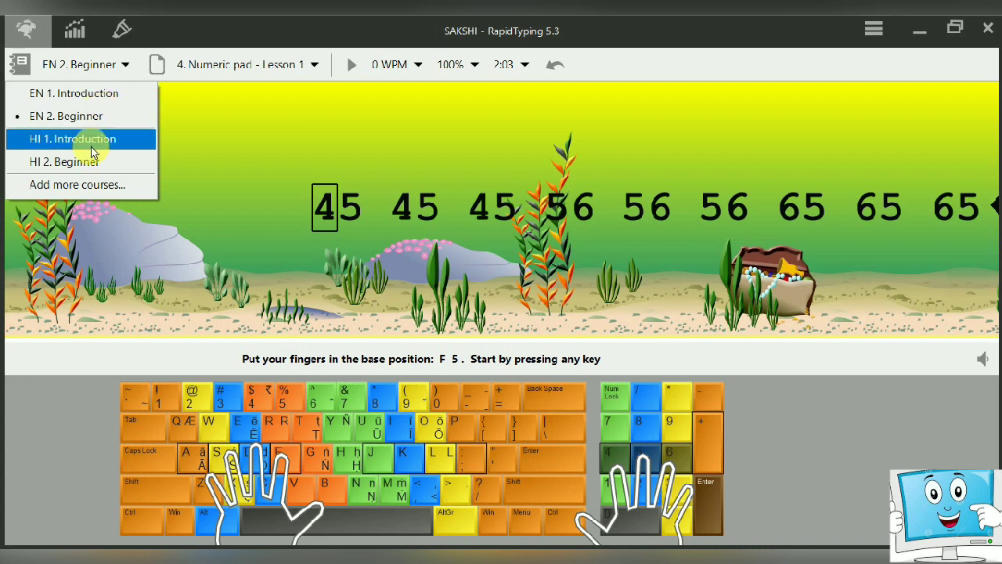
{"action": "left_click", "coordinate": [315, 67]}
{"action": "left_click", "coordinate": [126, 69]}
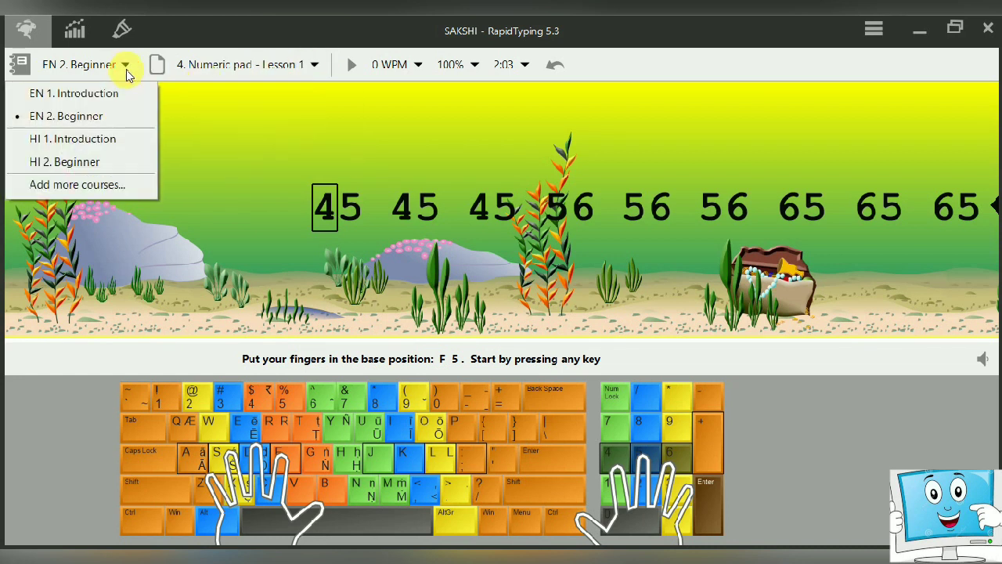
{"action": "left_click", "coordinate": [117, 98]}
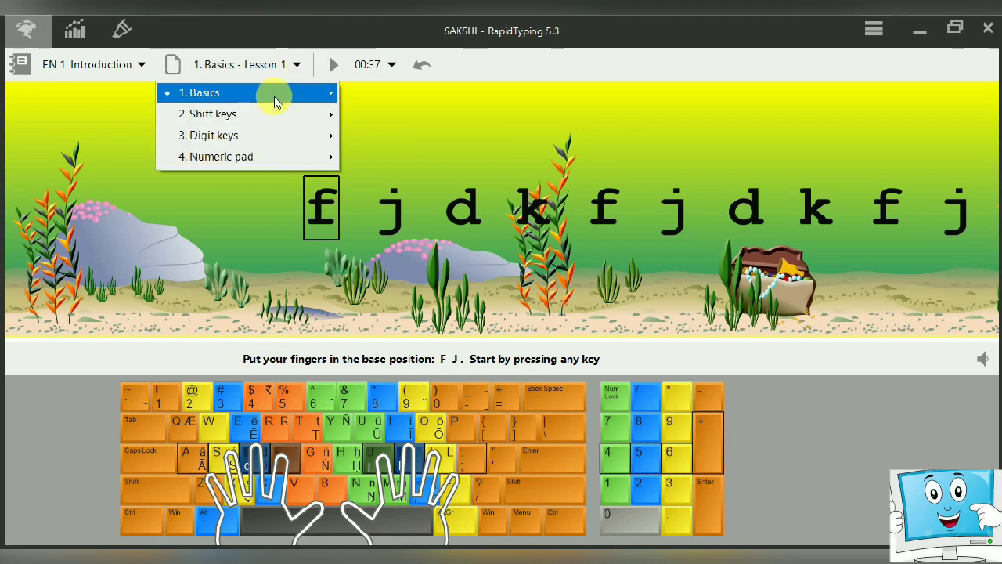
Step: Choose Lesson 1 of the 2. Shift keys group in the EN 1. Introduction course
{"action": "mouse_move", "coordinate": [275, 96]}
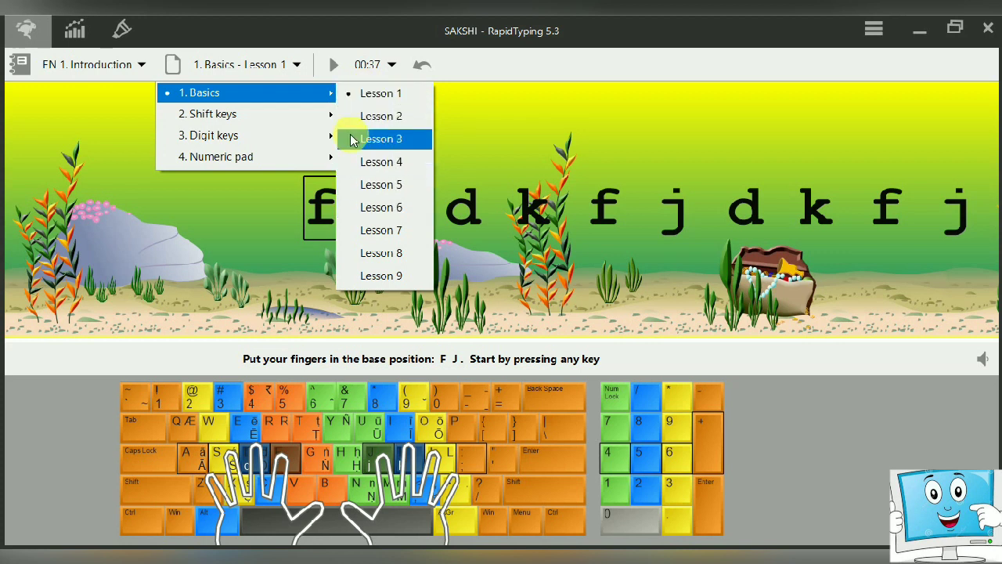
{"action": "mouse_move", "coordinate": [313, 116]}
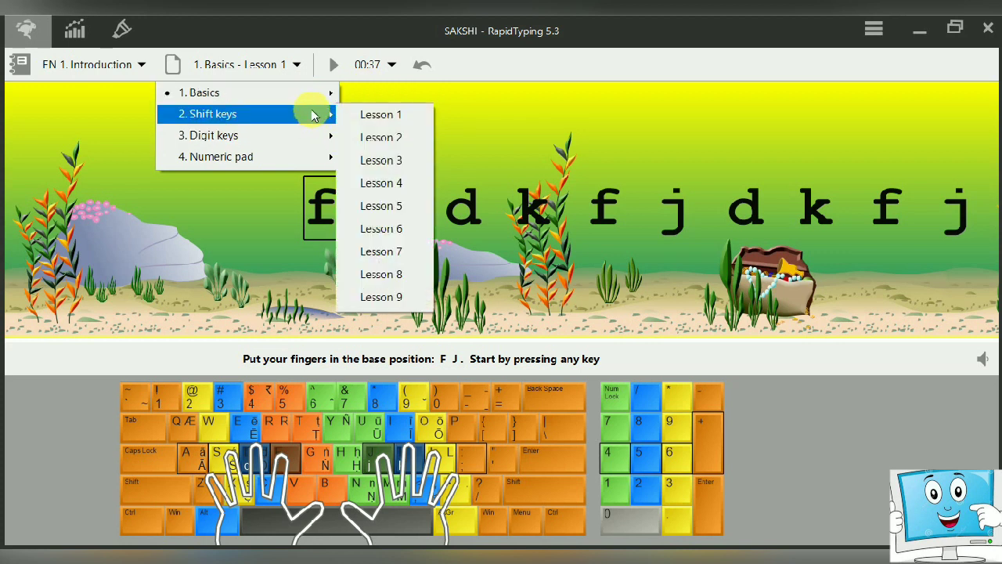
{"action": "left_click", "coordinate": [365, 115]}
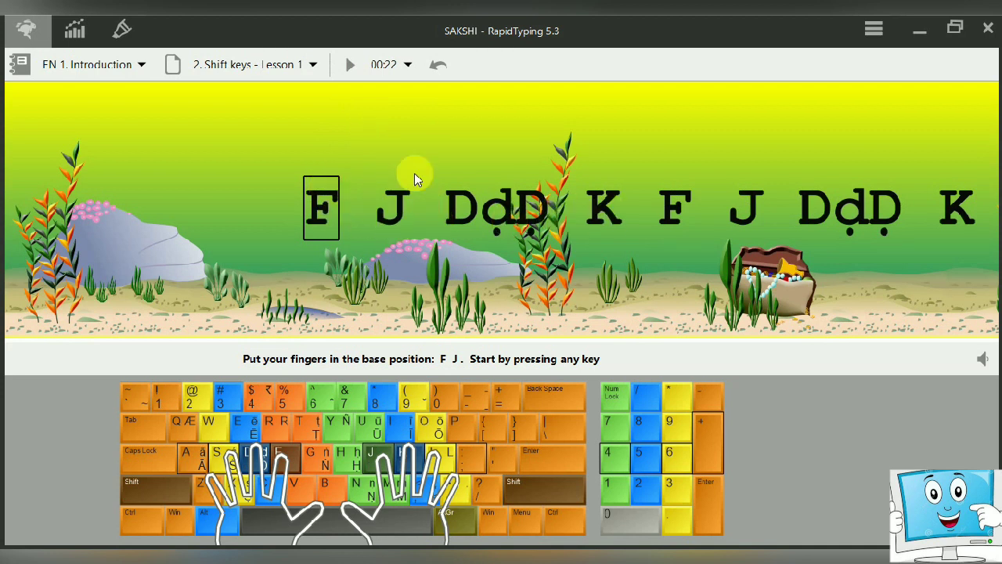
Step: Switch the practice course to EN 2. Beginner and choose Lesson 1 of its 2. Shift keys group
{"action": "left_click", "coordinate": [142, 65]}
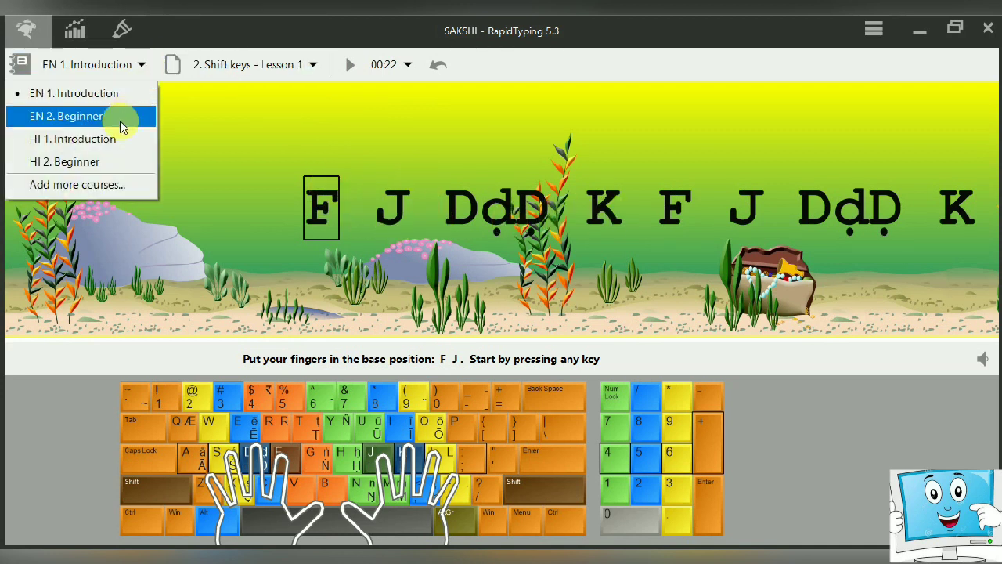
{"action": "left_click", "coordinate": [120, 120]}
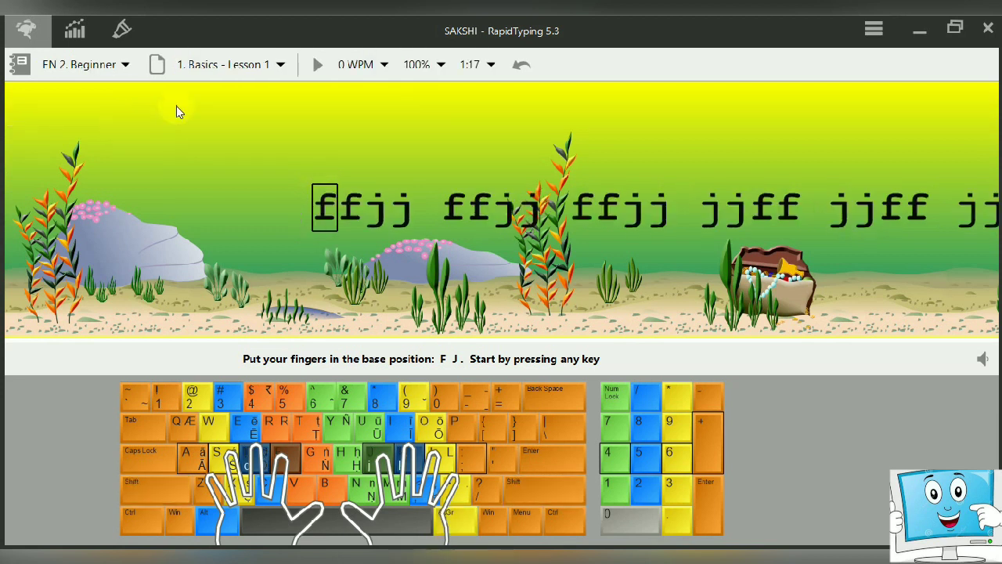
{"action": "left_click", "coordinate": [281, 64]}
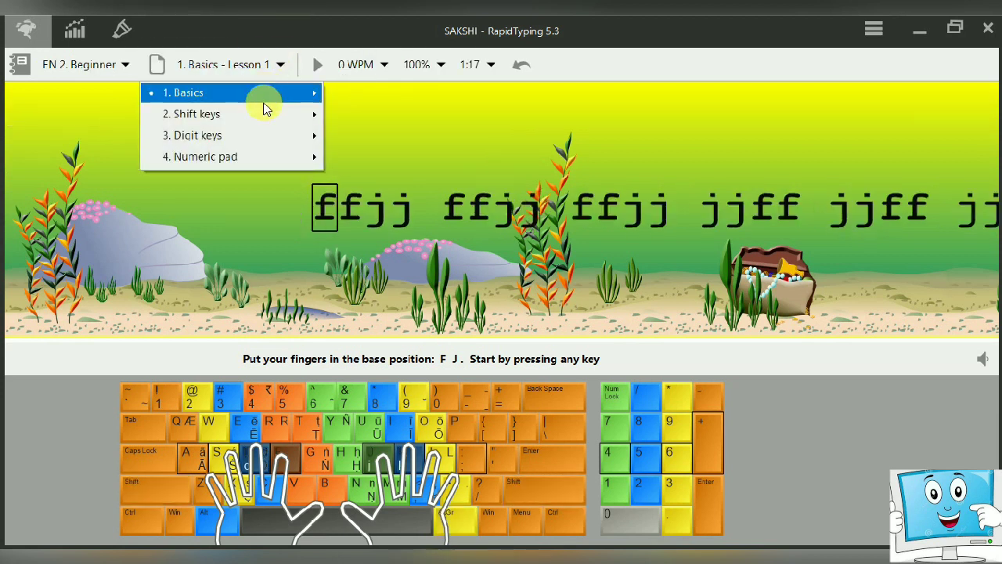
{"action": "mouse_move", "coordinate": [262, 112]}
{"action": "left_click", "coordinate": [363, 126]}
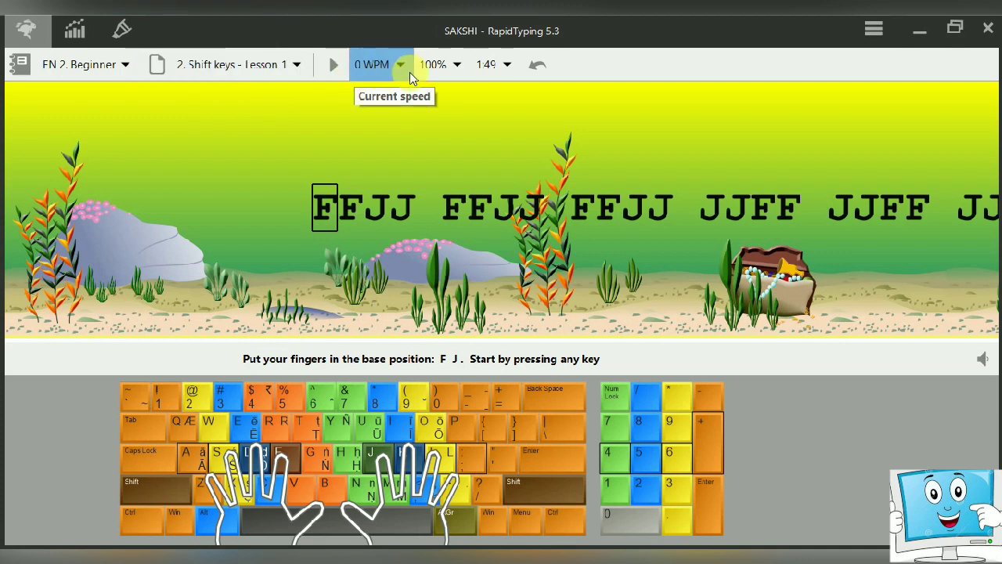
Step: Try starting and pausing the lesson, and check the remaining and elapsed time options before resetting the lesson
{"action": "left_click", "coordinate": [337, 69]}
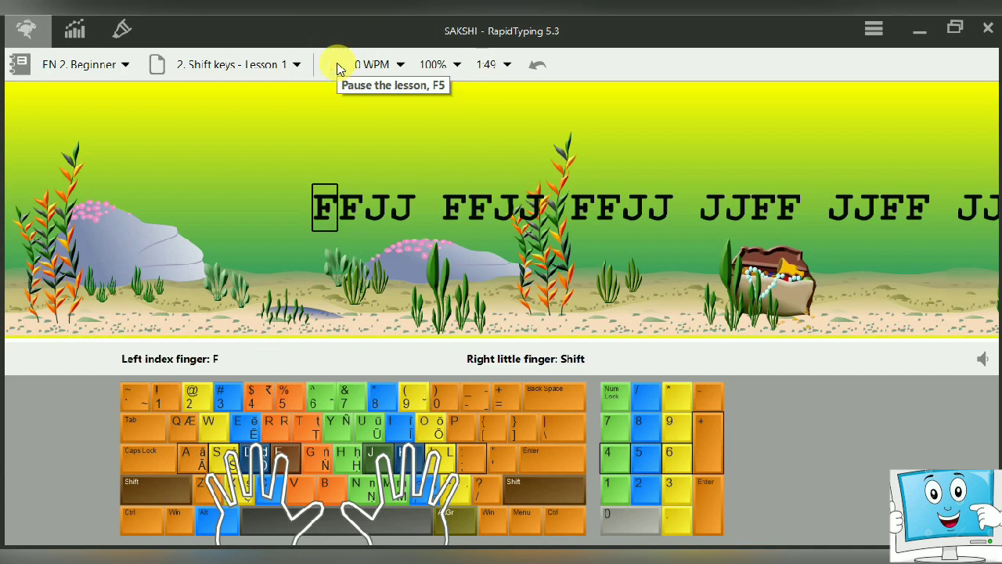
{"action": "left_click", "coordinate": [337, 69]}
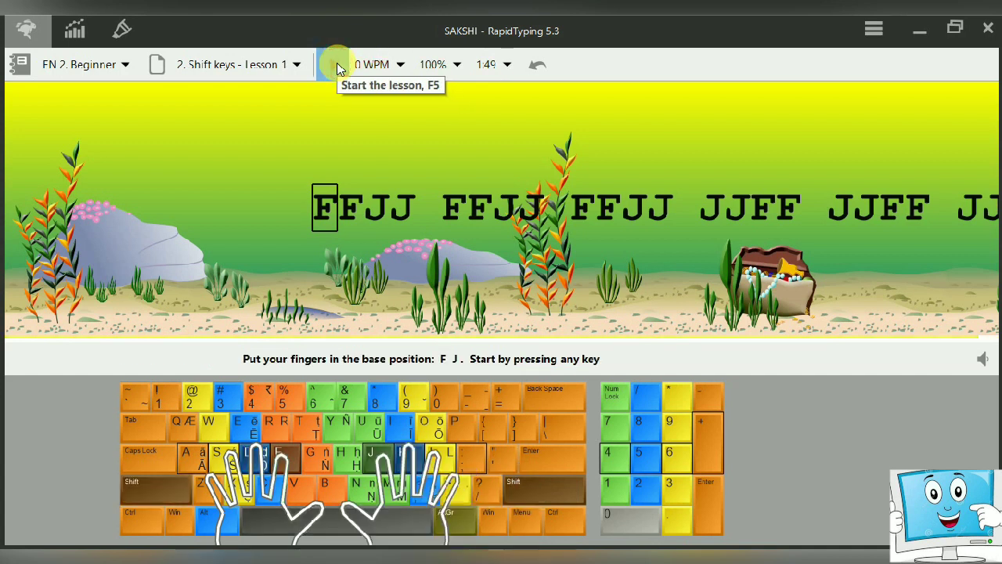
{"action": "left_click", "coordinate": [507, 65]}
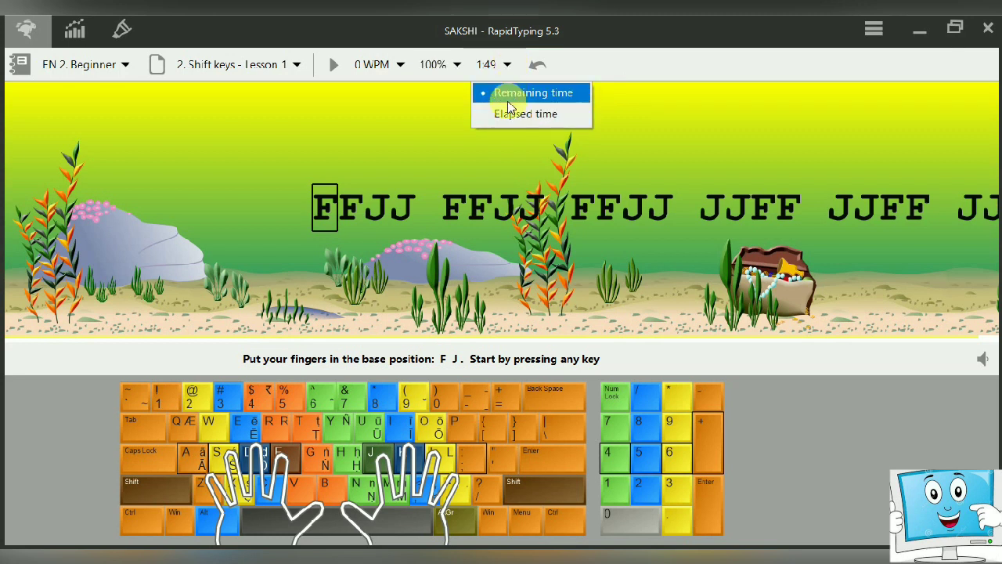
{"action": "left_click", "coordinate": [538, 70]}
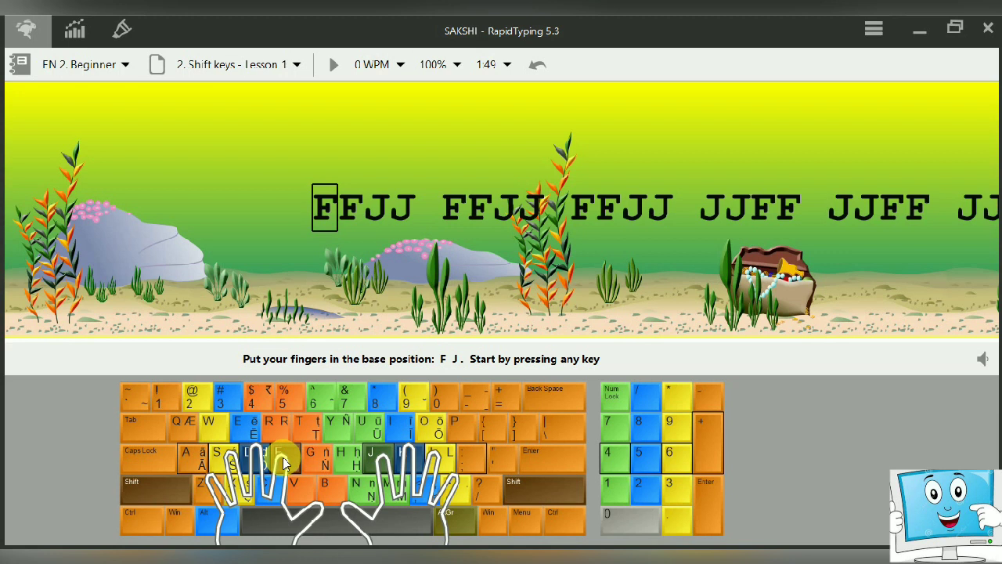
Step: Start the Shift keys lesson and try its first character with a lowercase f and a space
{"action": "key", "text": "space"}
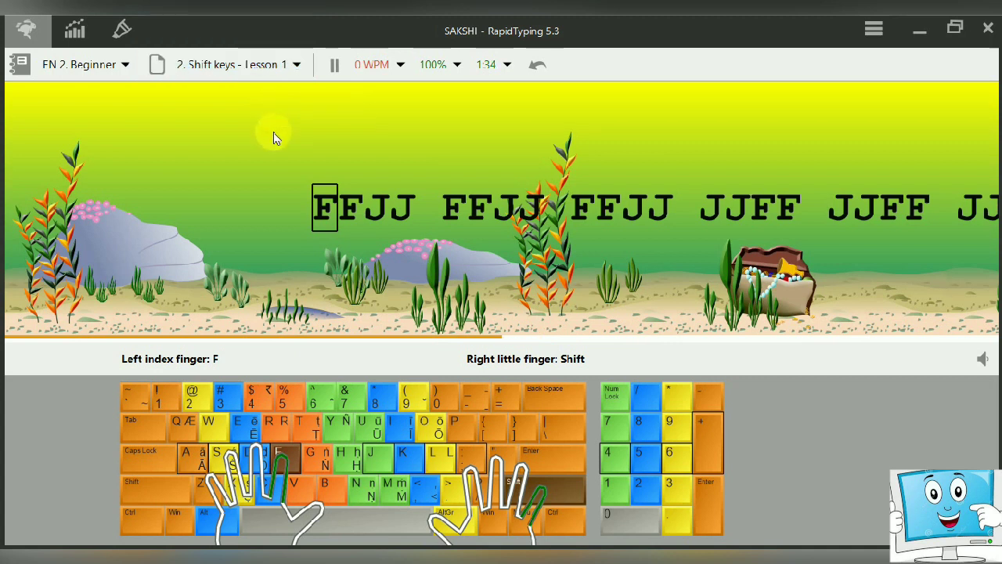
{"action": "type", "text": "f"}
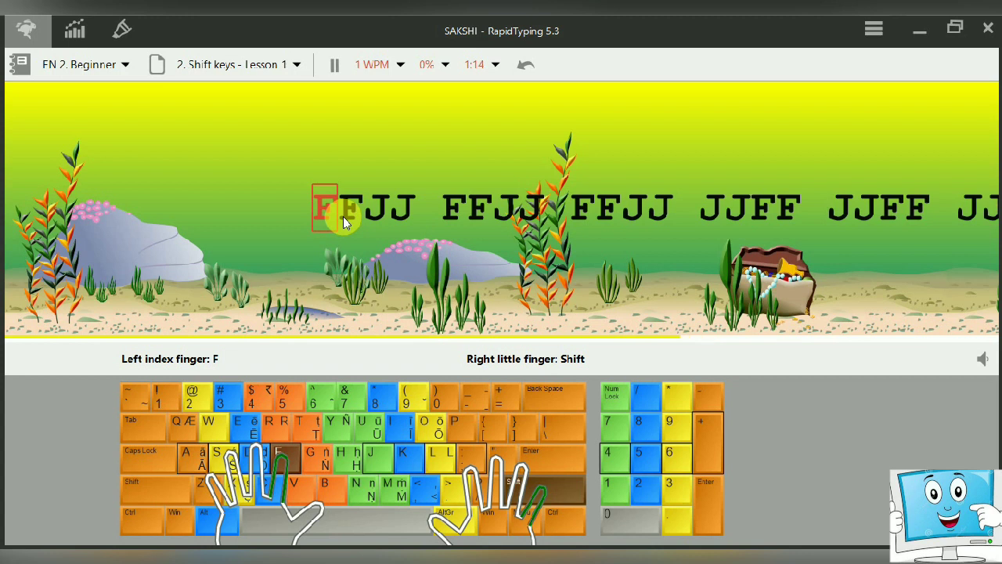
{"action": "key", "text": "space"}
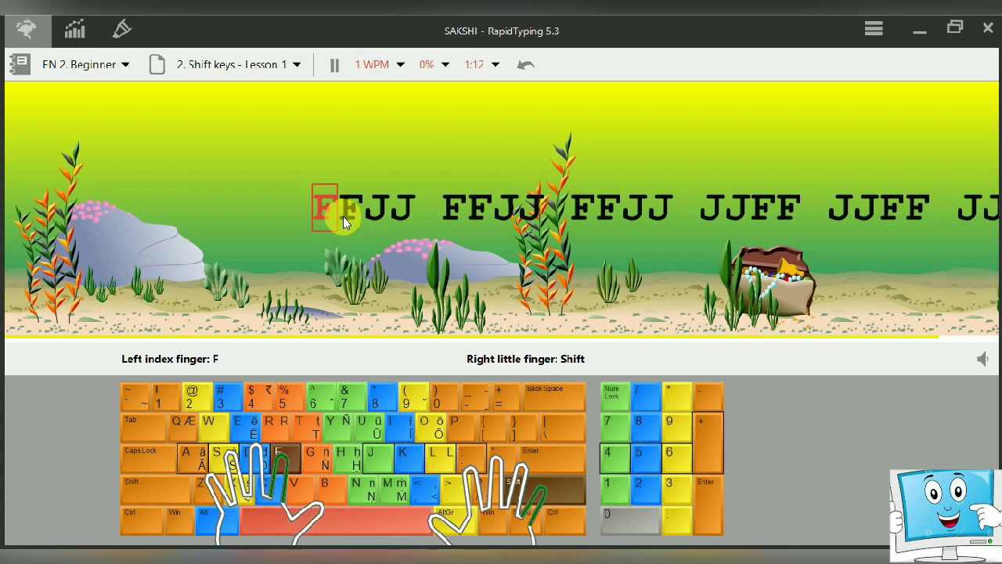